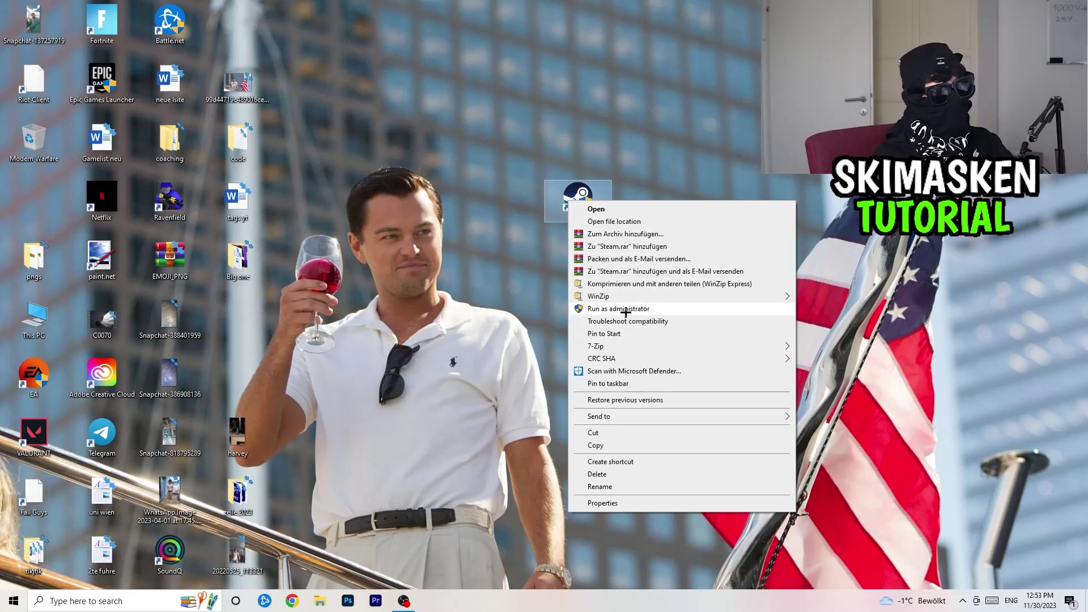
Move the Steam desktop shortcut slightly toward the other icons and open its properties.
{"action": "left_click", "coordinate": [499, 289]}
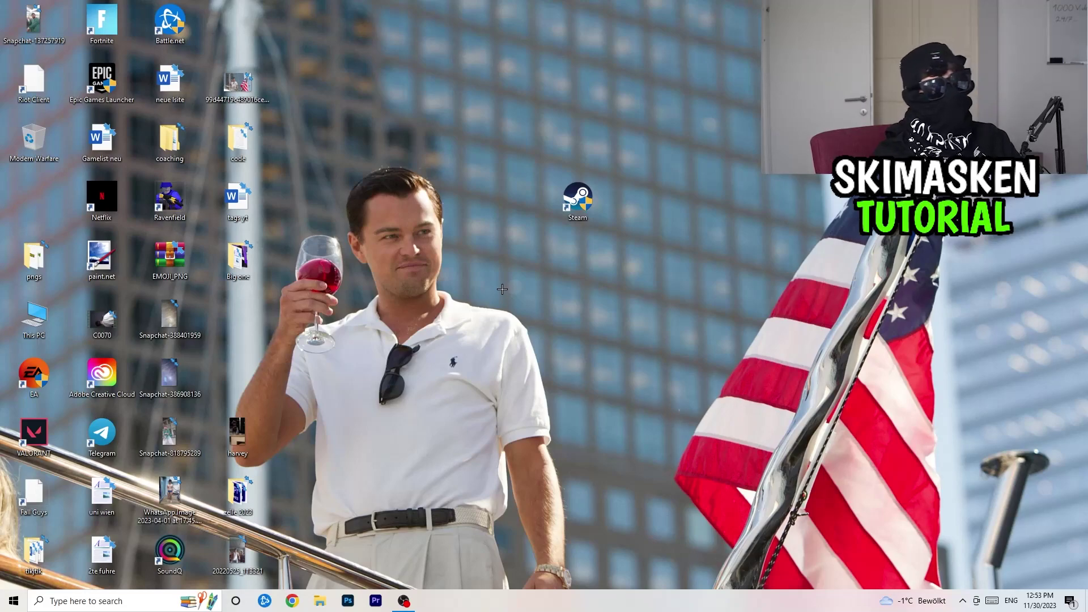
{"action": "left_click_drag", "start_coordinate": [572, 192], "coordinate": [522, 195]}
{"action": "right_click", "coordinate": [522, 196]}
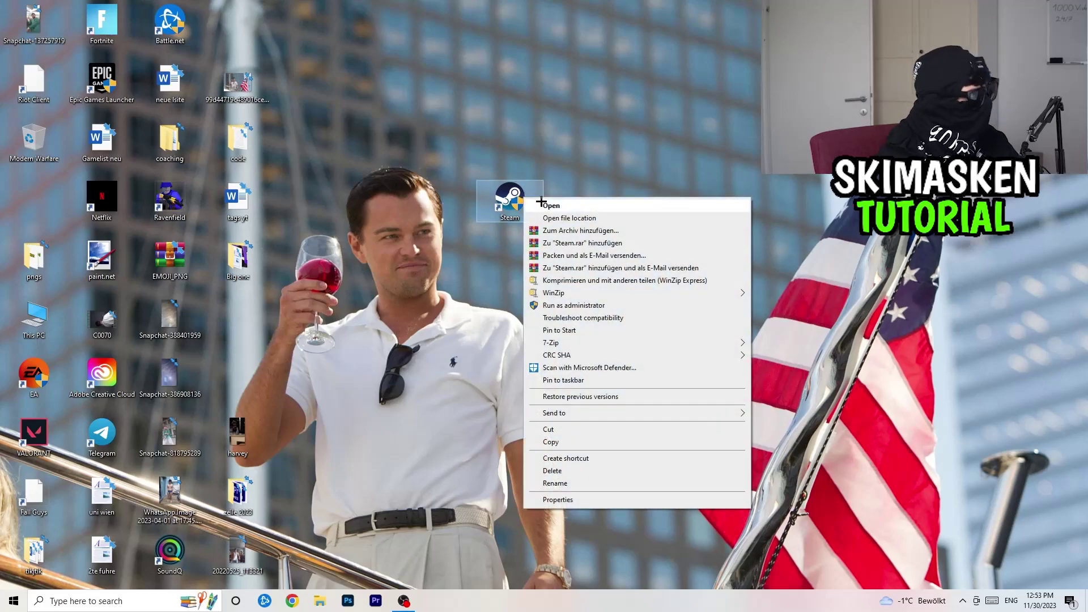
{"action": "left_click", "coordinate": [578, 499]}
{"action": "left_click_drag", "start_coordinate": [623, 205], "coordinate": [432, 154]}
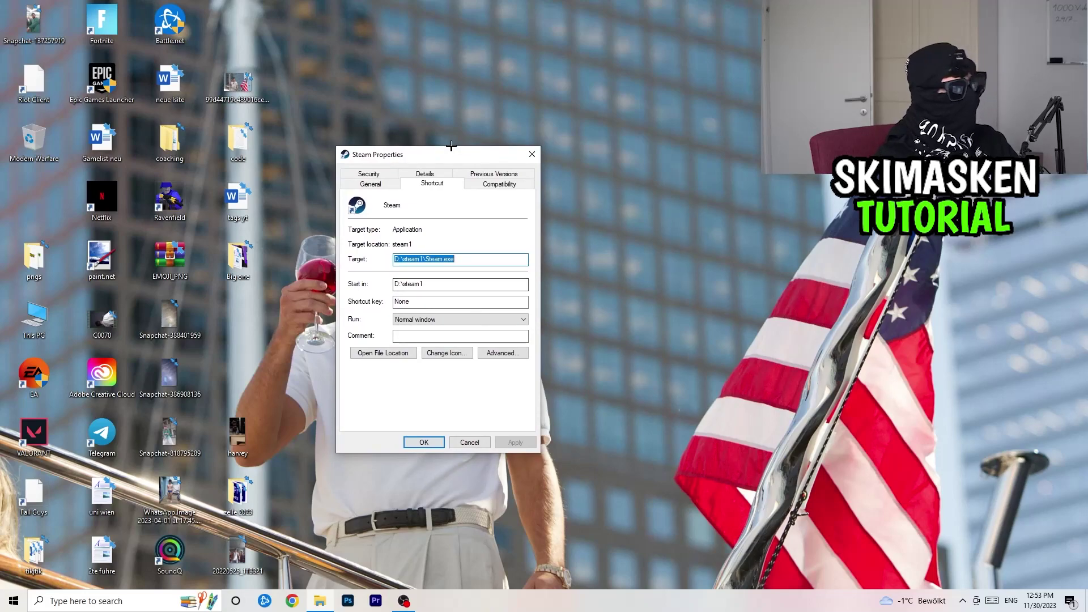
Review the Steam shortcut's compatibility settings, including the available Windows versions, and accept the properties.
{"action": "left_click", "coordinate": [479, 181]}
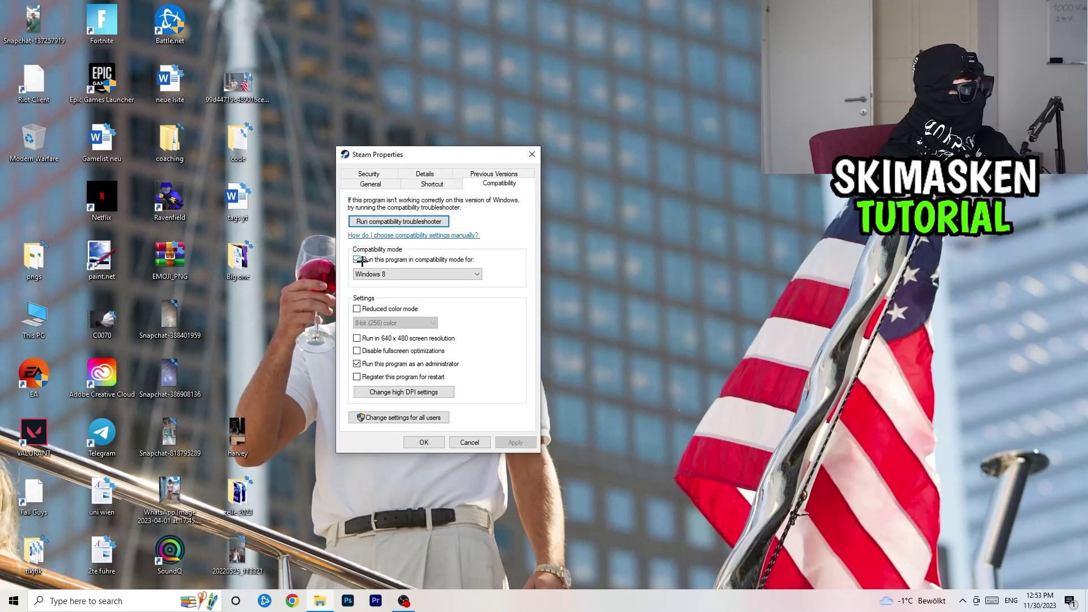
{"action": "left_click", "coordinate": [417, 274]}
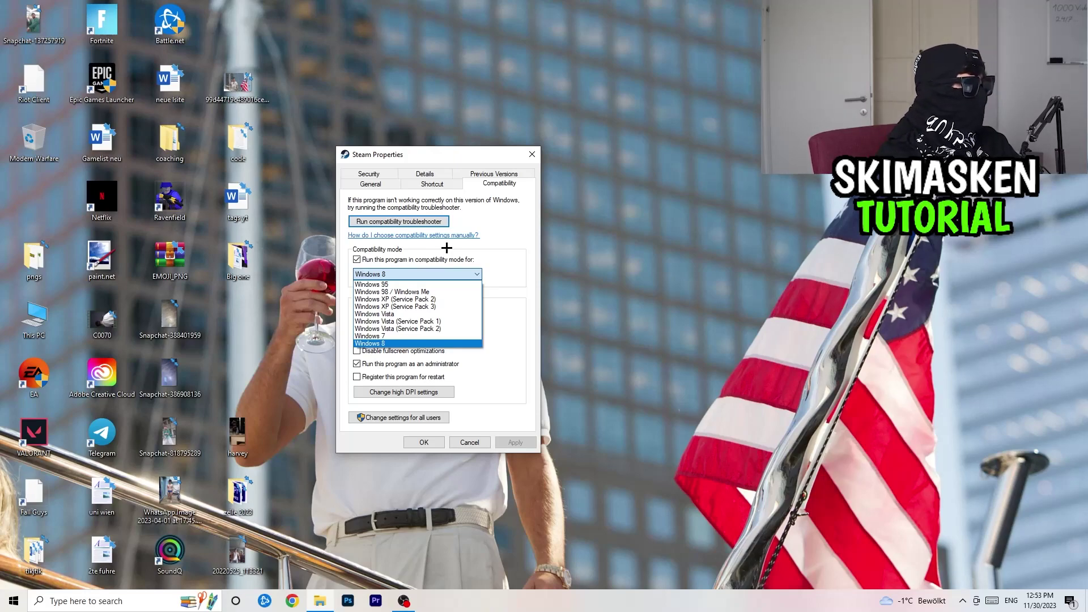
{"action": "left_click", "coordinate": [519, 247]}
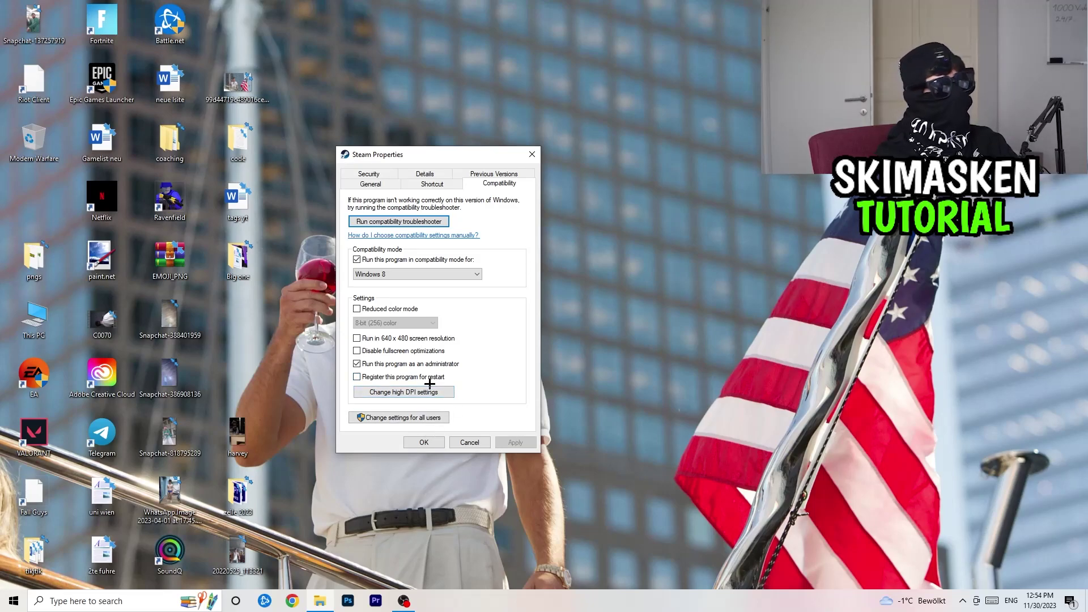
{"action": "left_click", "coordinate": [424, 442]}
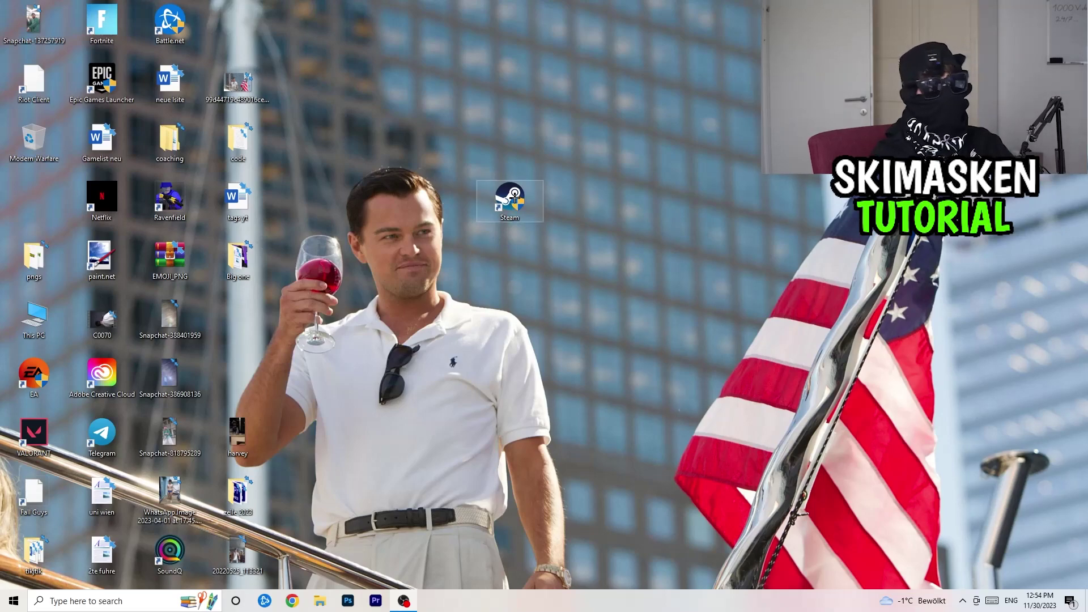
Recheck the compatibility settings of the Steam shortcut and close its properties.
{"action": "right_click", "coordinate": [516, 199]}
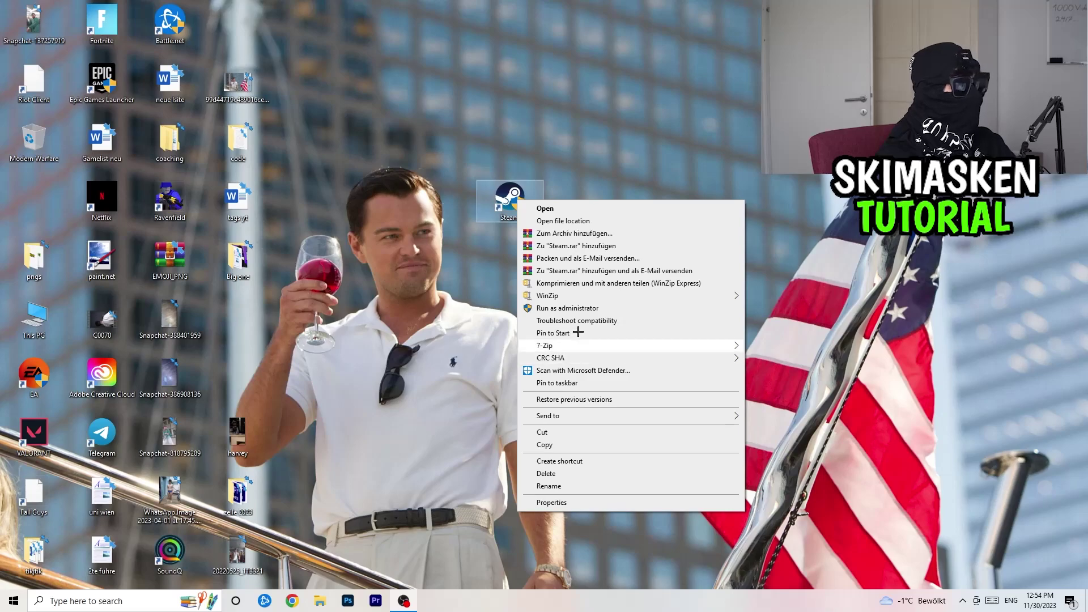
{"action": "left_click", "coordinate": [580, 502]}
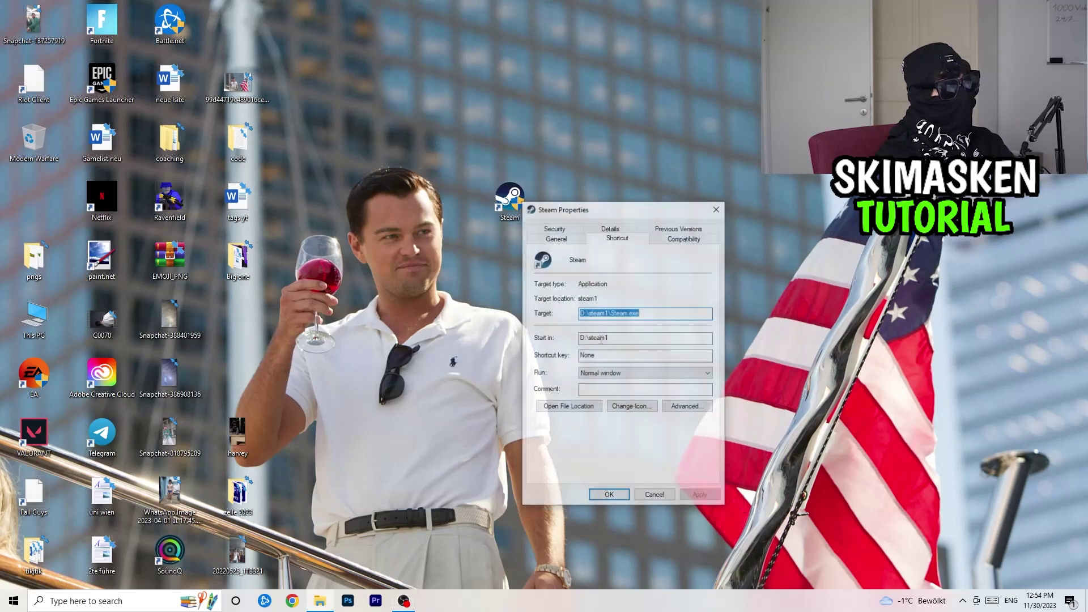
{"action": "left_click", "coordinate": [684, 237]}
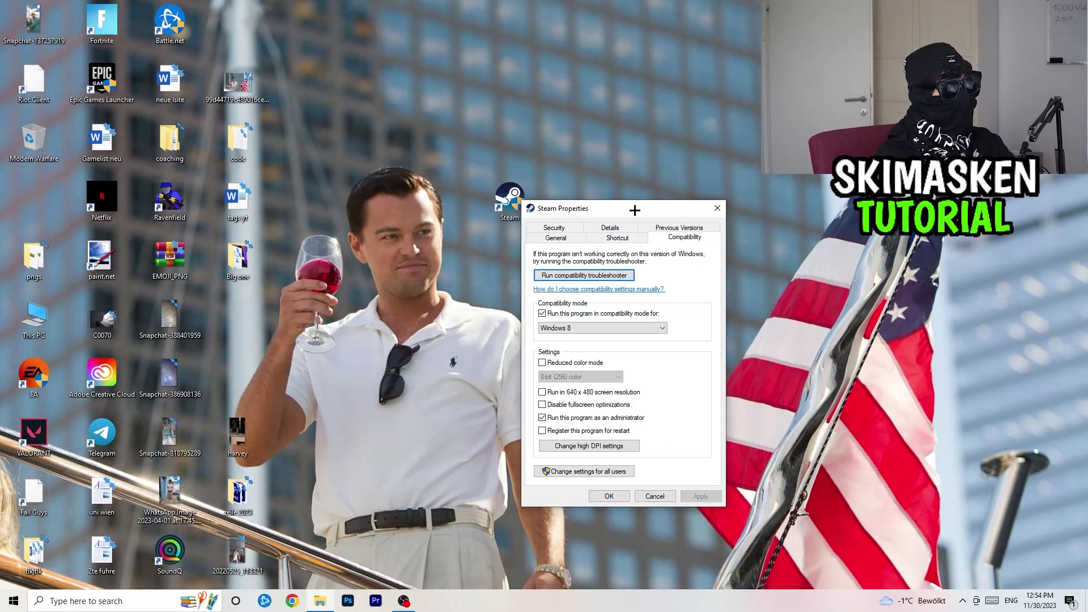
{"action": "left_click", "coordinate": [724, 209]}
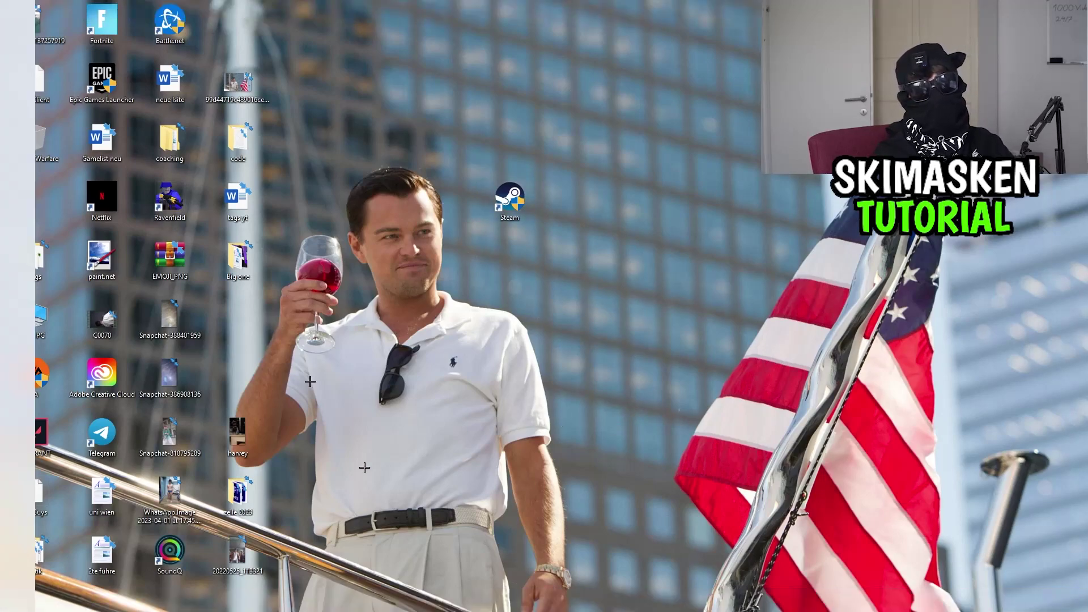
Open Task Manager full screen and show the list of startup programs.
{"action": "right_click", "coordinate": [487, 601]}
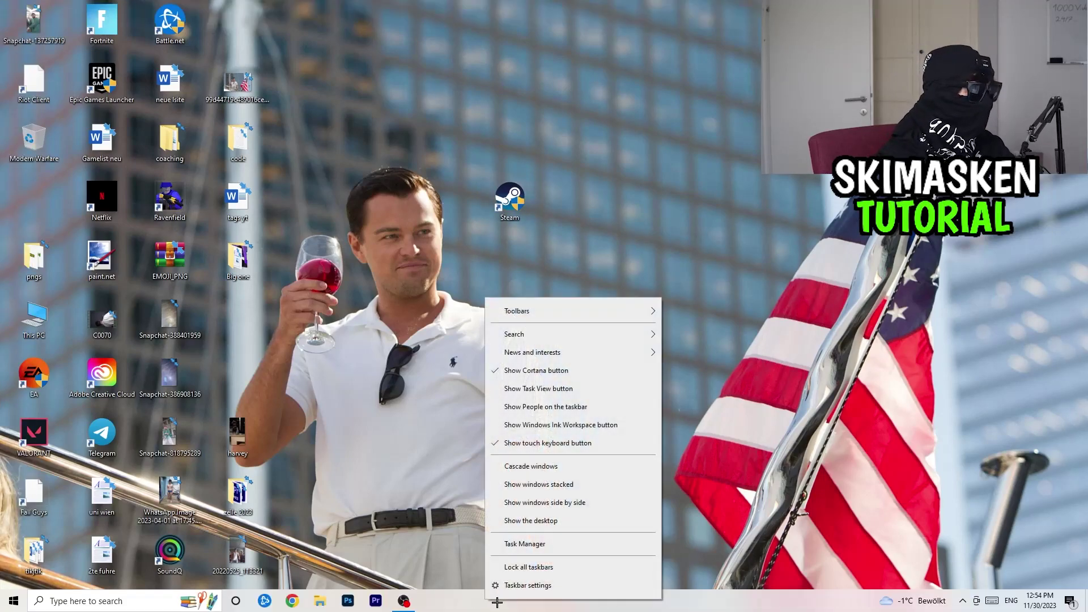
{"action": "left_click", "coordinate": [527, 553]}
{"action": "left_click", "coordinate": [637, 84]}
{"action": "left_click", "coordinate": [633, 27]}
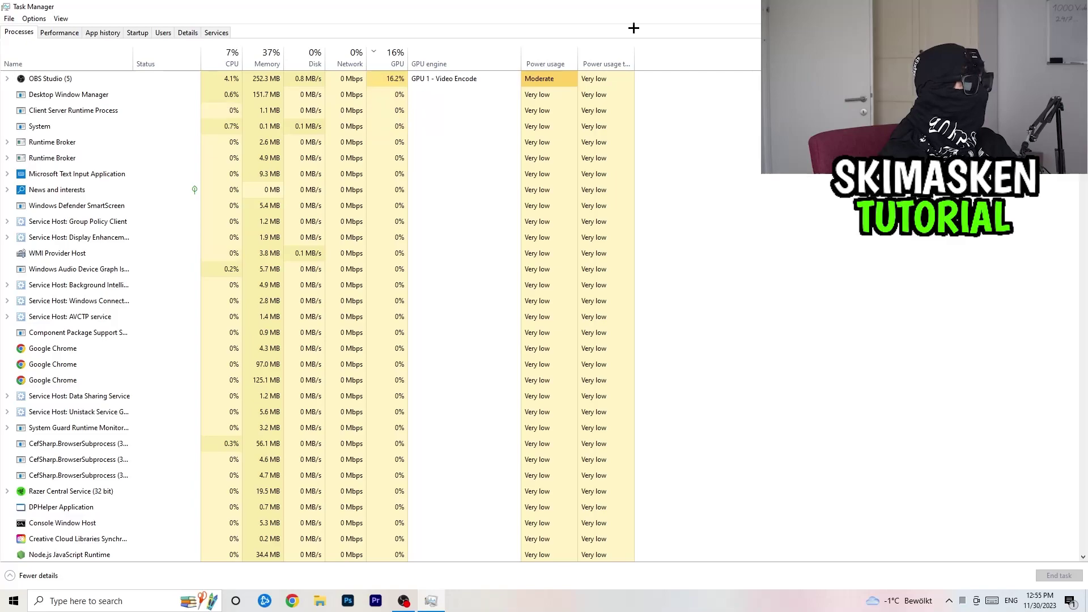
{"action": "left_click", "coordinate": [138, 33]}
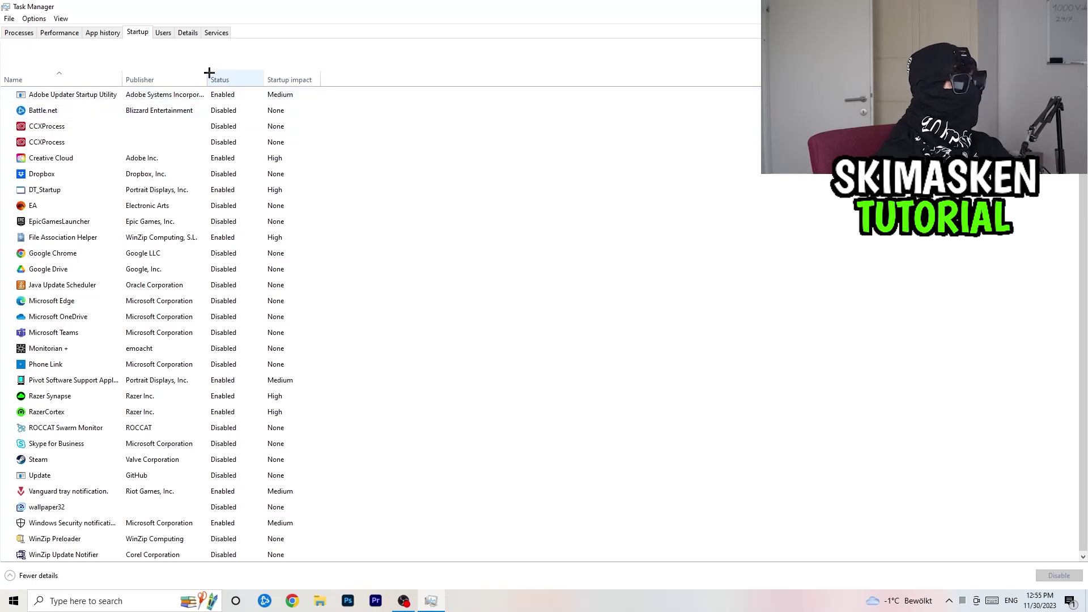
Examine the priority options of a chrome.exe process in the detailed process list, and close Task Manager.
{"action": "left_click", "coordinate": [189, 32]}
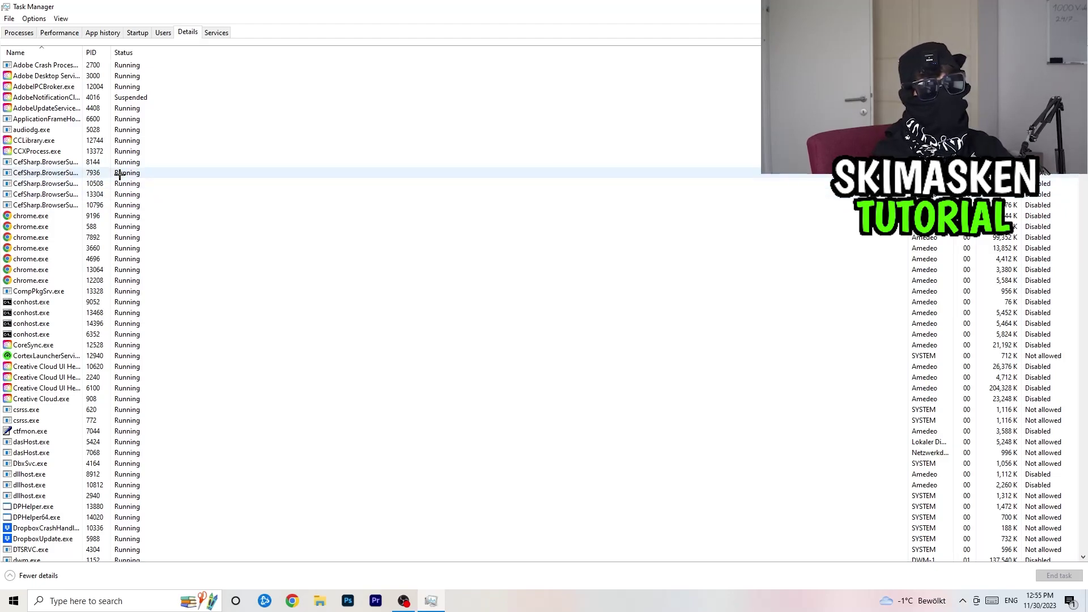
{"action": "right_click", "coordinate": [46, 261]}
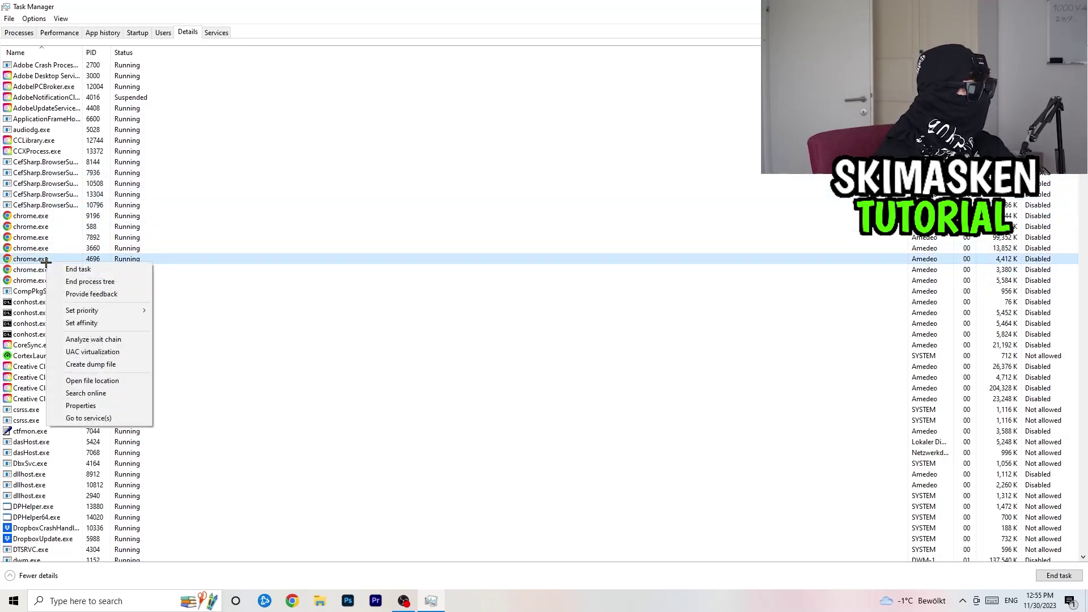
{"action": "right_click", "coordinate": [43, 261]}
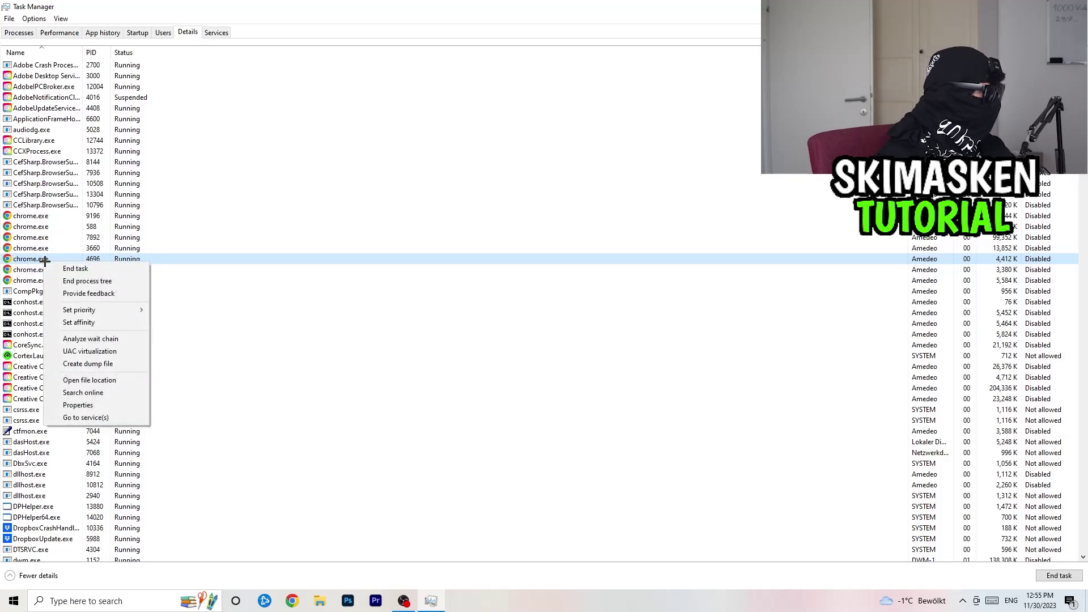
{"action": "mouse_move", "coordinate": [82, 307]}
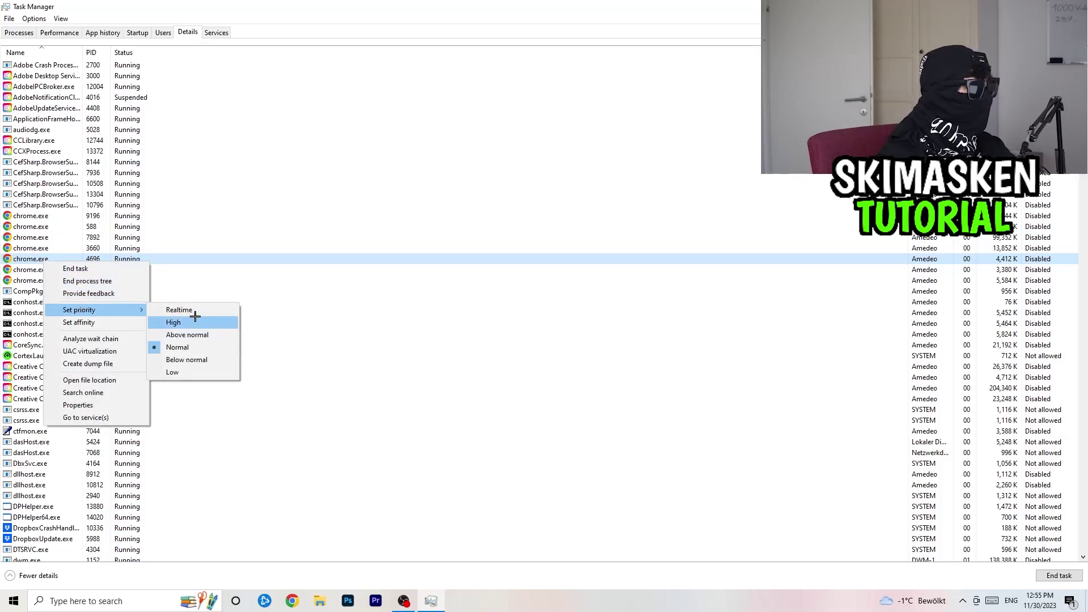
{"action": "left_click", "coordinate": [499, 54]}
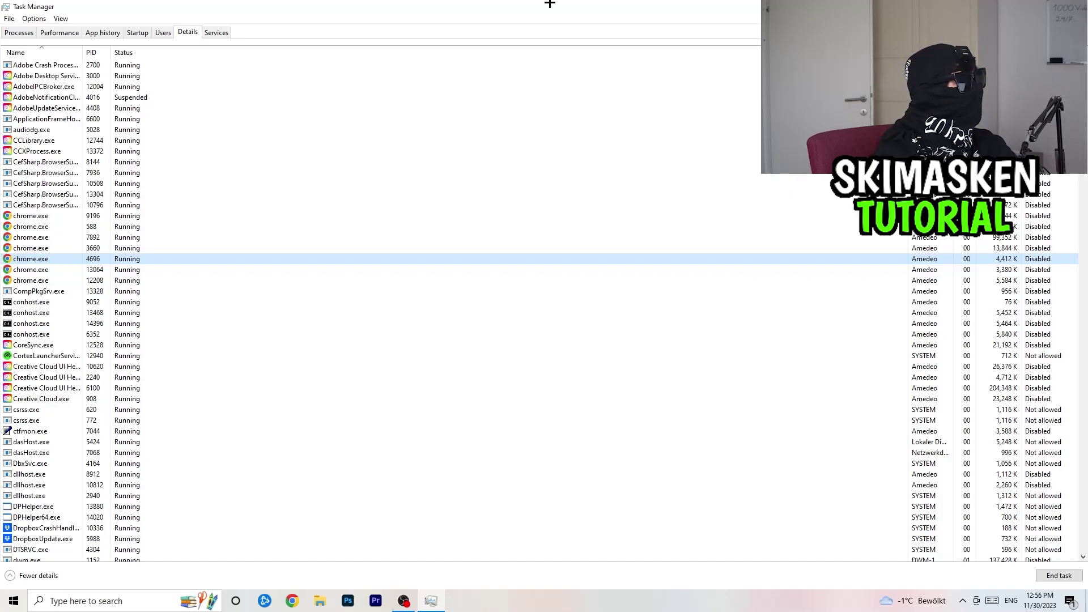
{"action": "left_click", "coordinate": [1073, 6]}
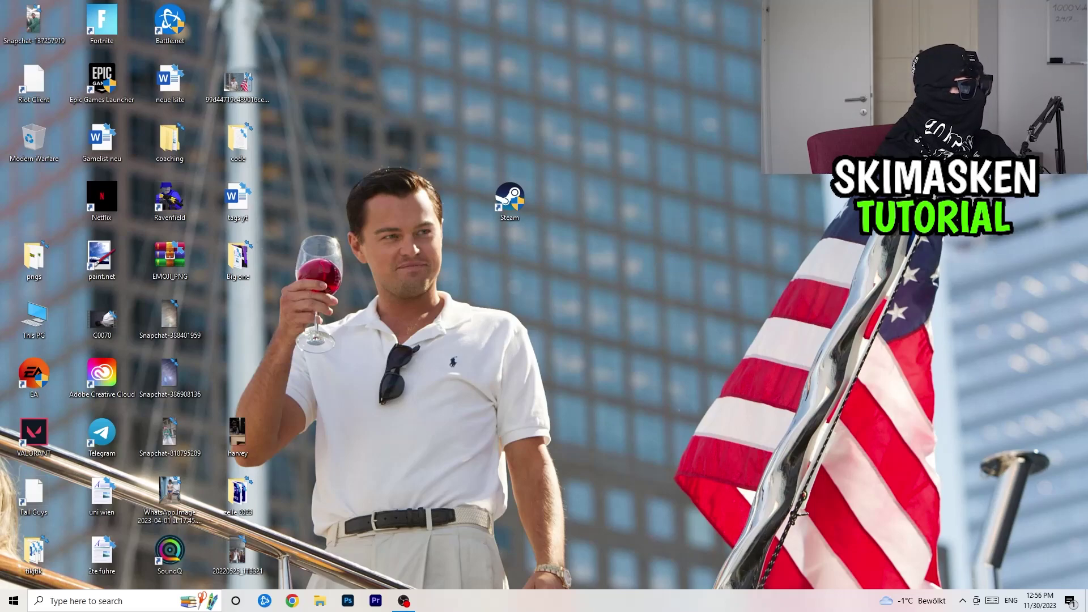
Open Windows Settings and show the Game Bar options in the Gaming category.
{"action": "right_click", "coordinate": [544, 440]}
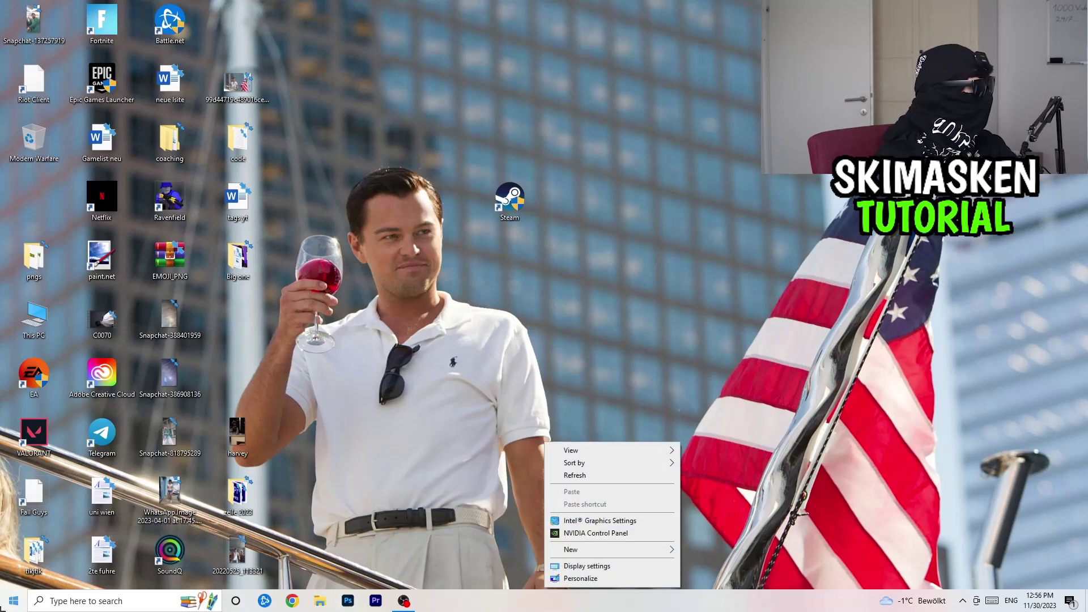
{"action": "left_click", "coordinate": [11, 600]}
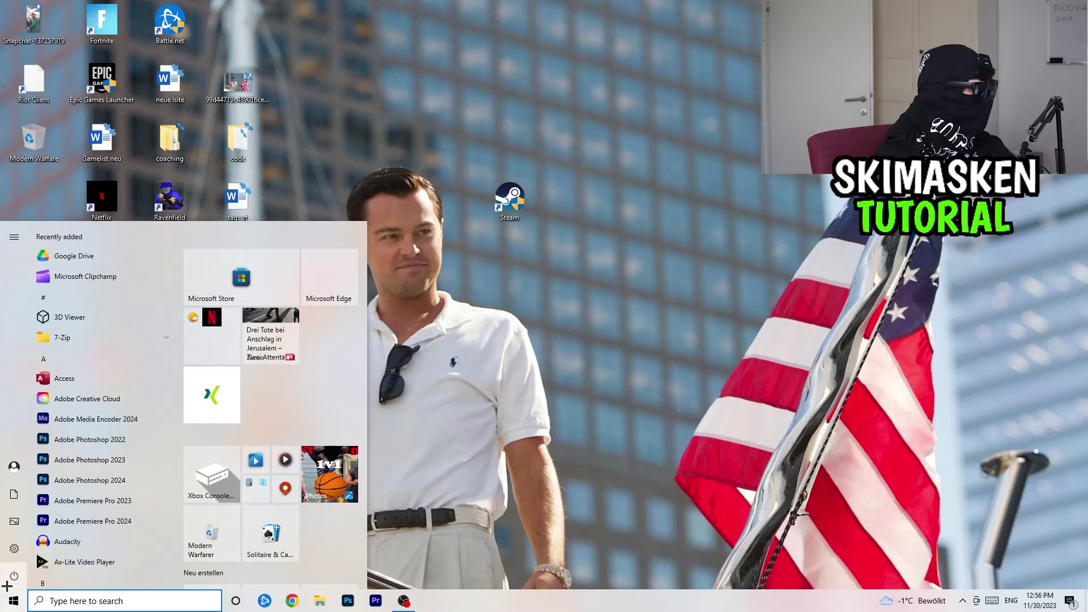
{"action": "left_click", "coordinate": [21, 546]}
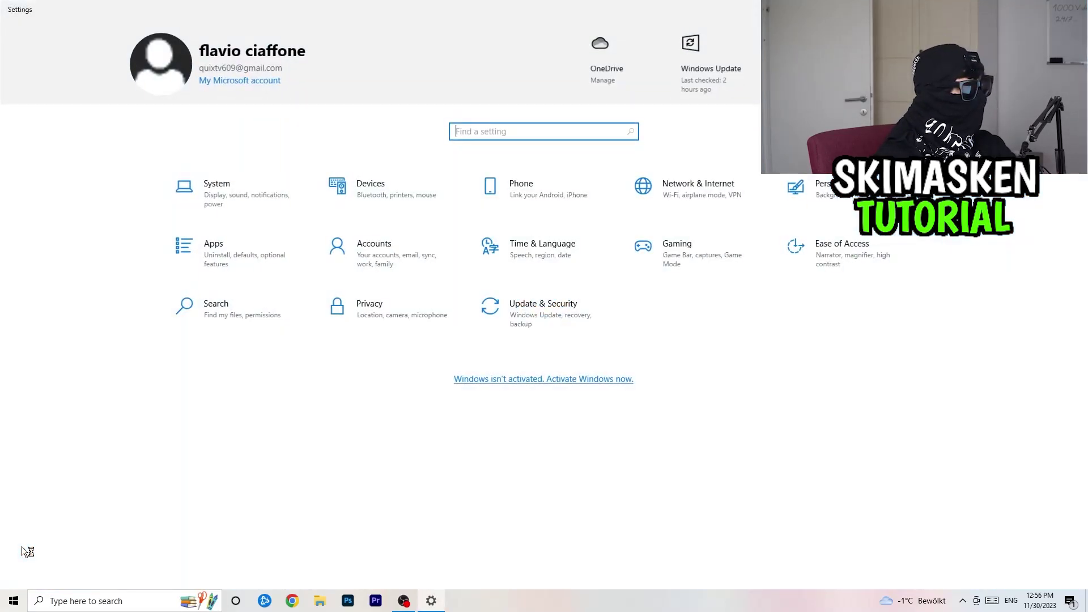
{"action": "left_click", "coordinate": [646, 248]}
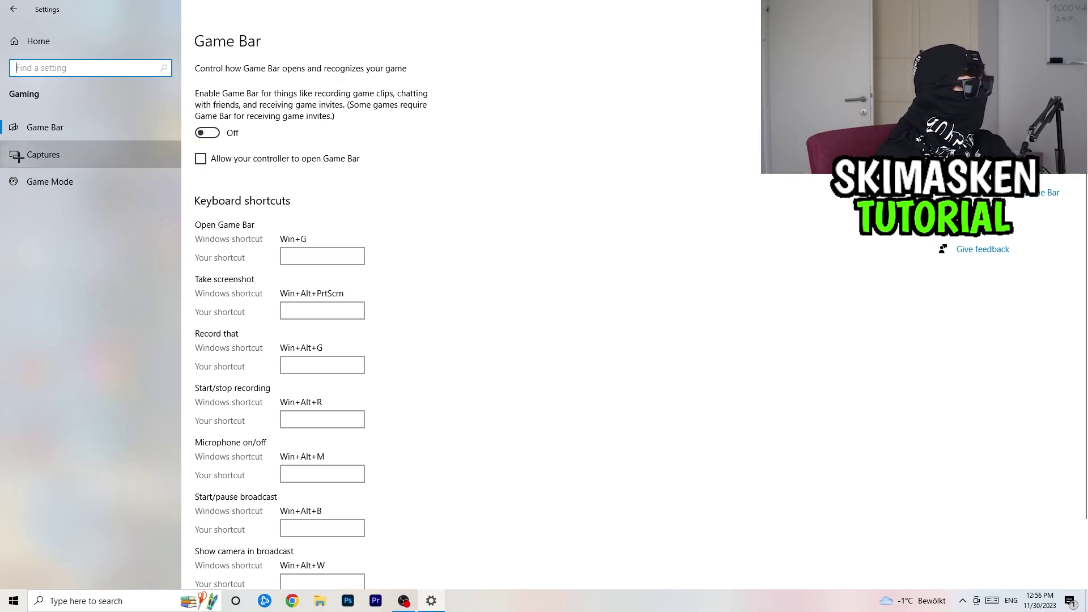
Review the Captures recording options and the Game Mode setting, and return to the Settings home page.
{"action": "left_click", "coordinate": [44, 154]}
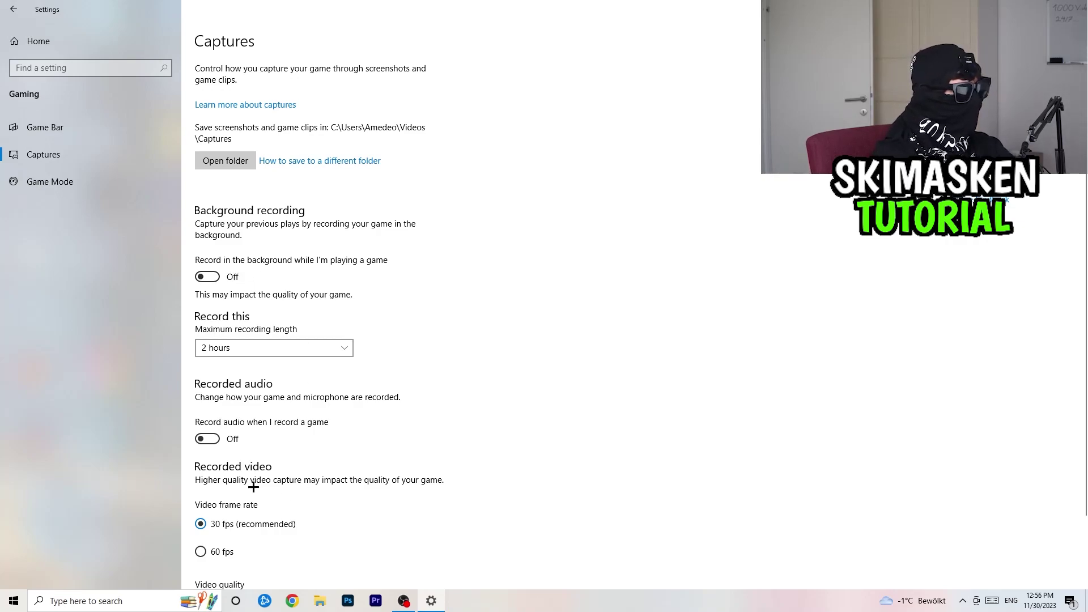
{"action": "scroll", "coordinate": [238, 452], "scroll_direction": "down", "scroll_amount": 2}
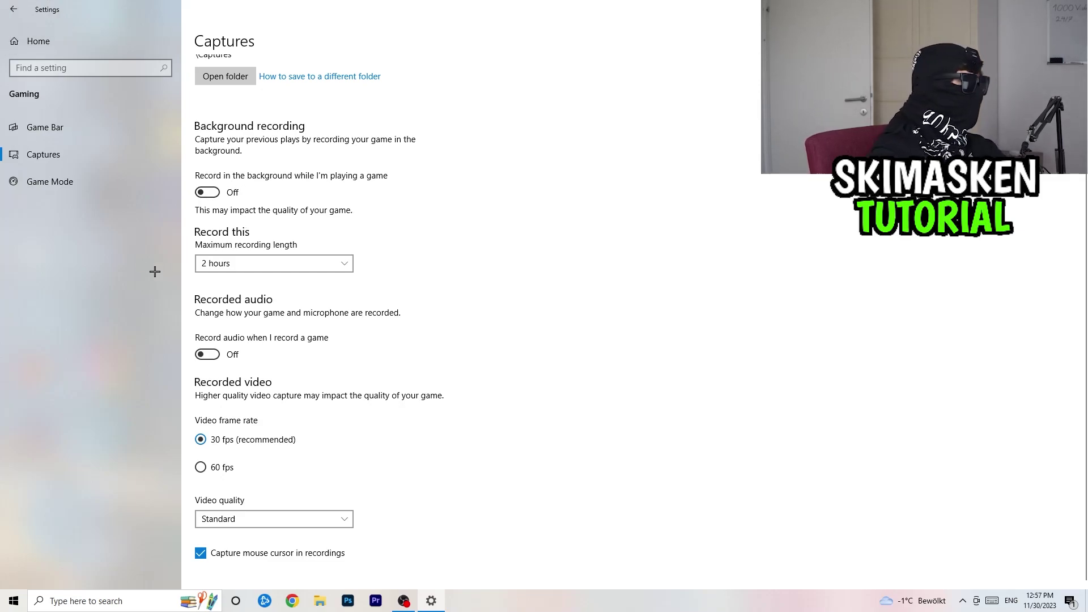
{"action": "left_click", "coordinate": [99, 181]}
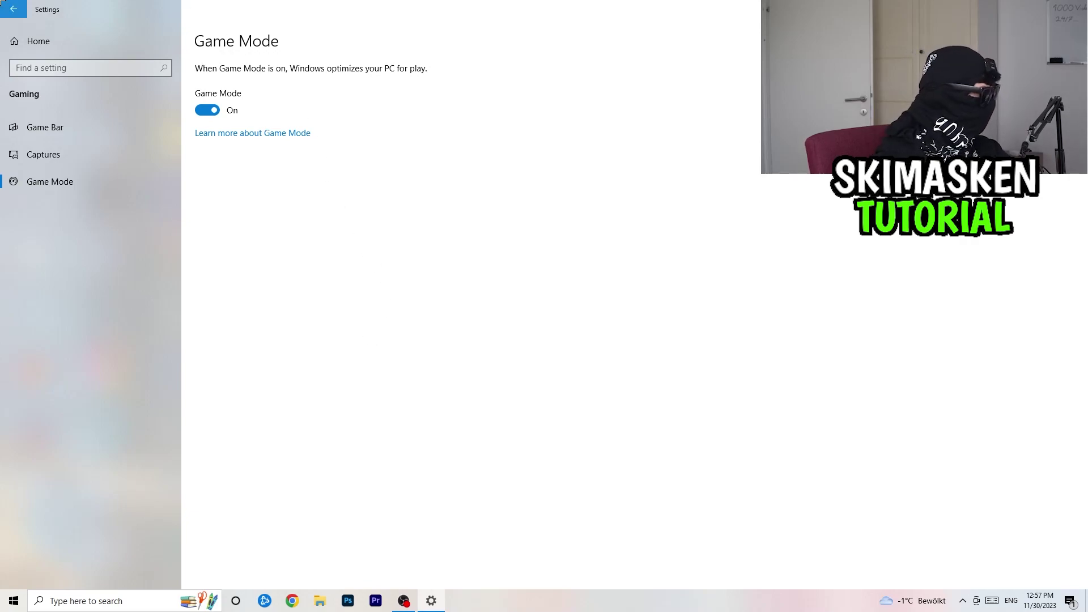
{"action": "left_click", "coordinate": [12, 9]}
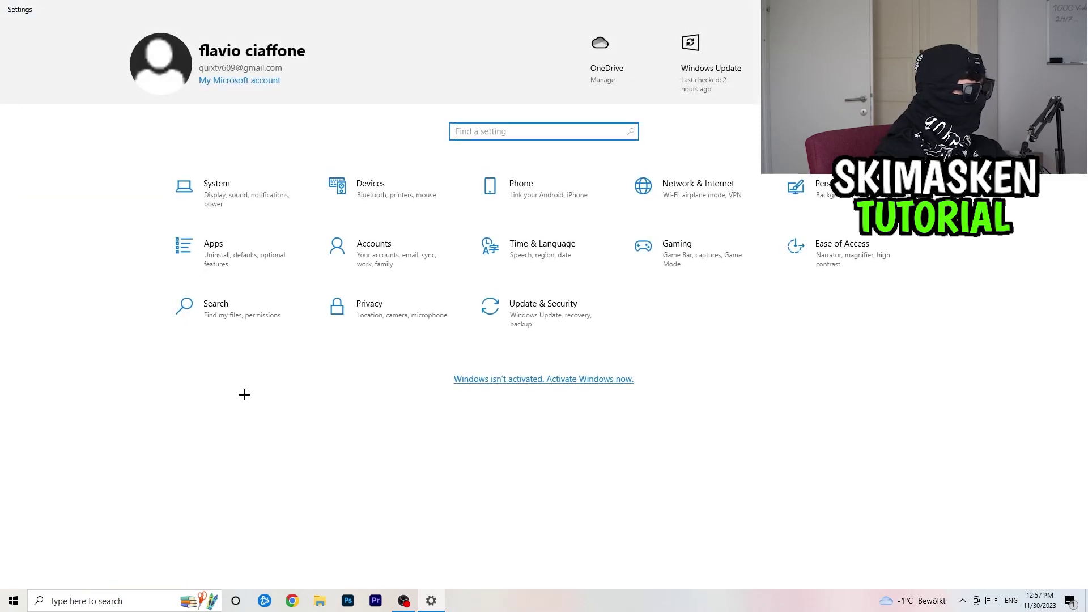
Examine the scaling and resolution choices in the system's display settings.
{"action": "left_click", "coordinate": [214, 205]}
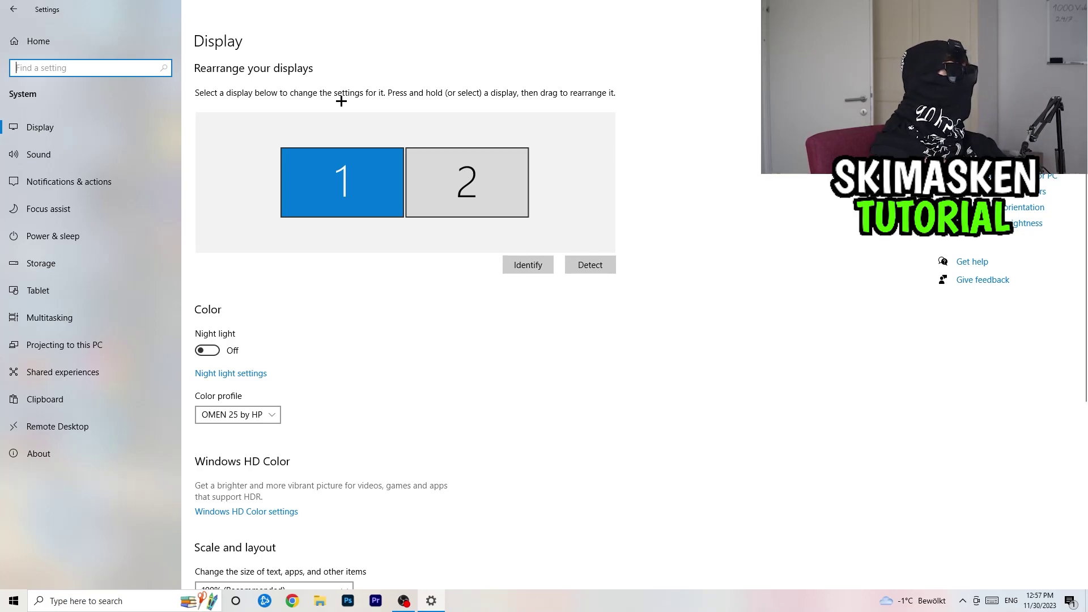
{"action": "scroll", "coordinate": [419, 158], "scroll_direction": "down", "scroll_amount": 5}
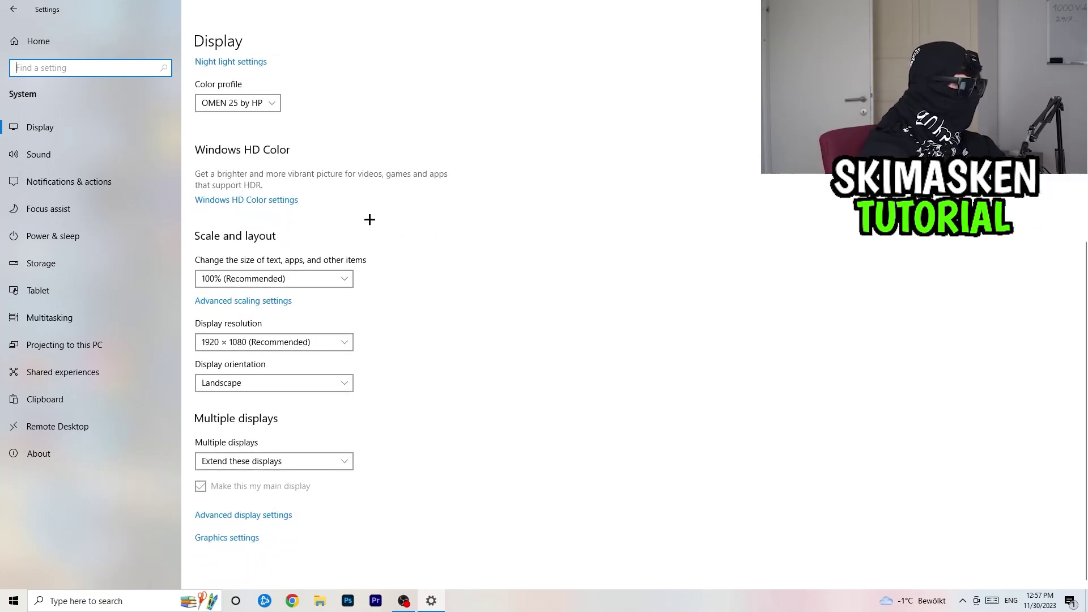
{"action": "left_click", "coordinate": [311, 282]}
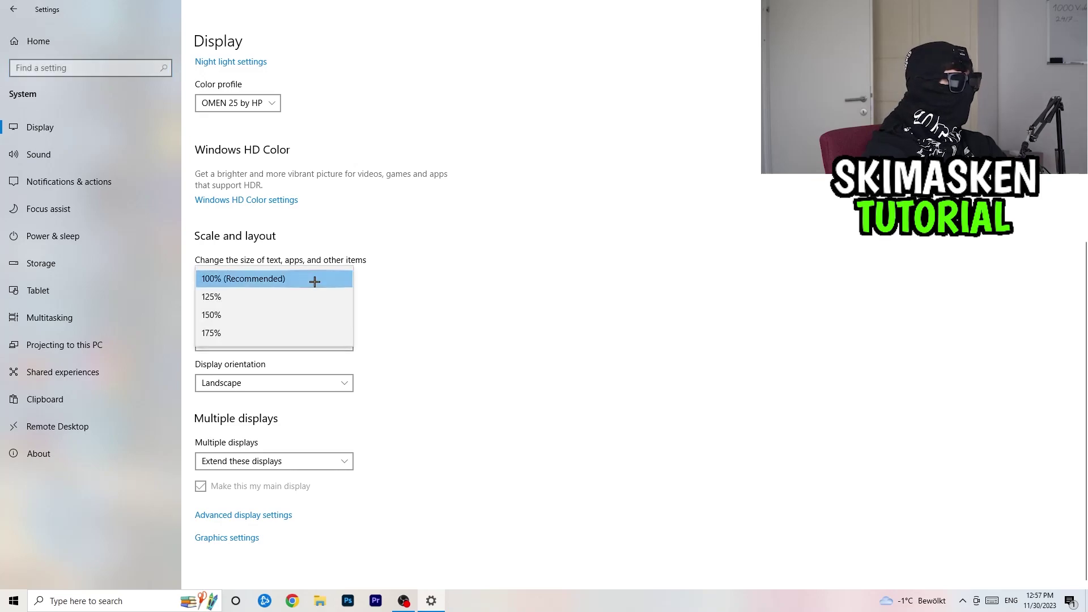
{"action": "left_click", "coordinate": [743, 432]}
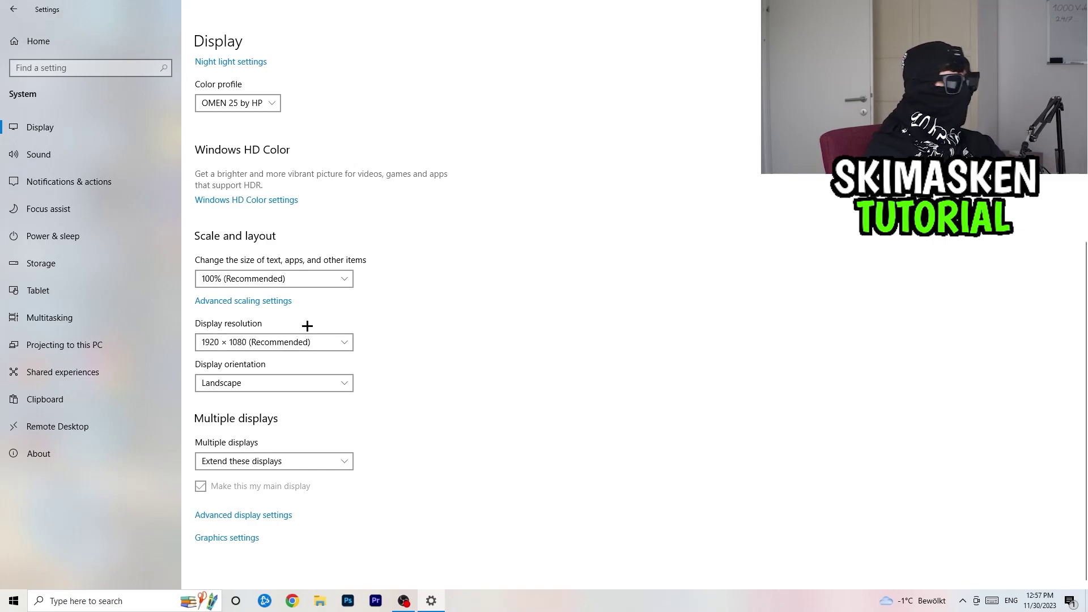
{"action": "left_click", "coordinate": [307, 343]}
{"action": "left_click", "coordinate": [526, 284]}
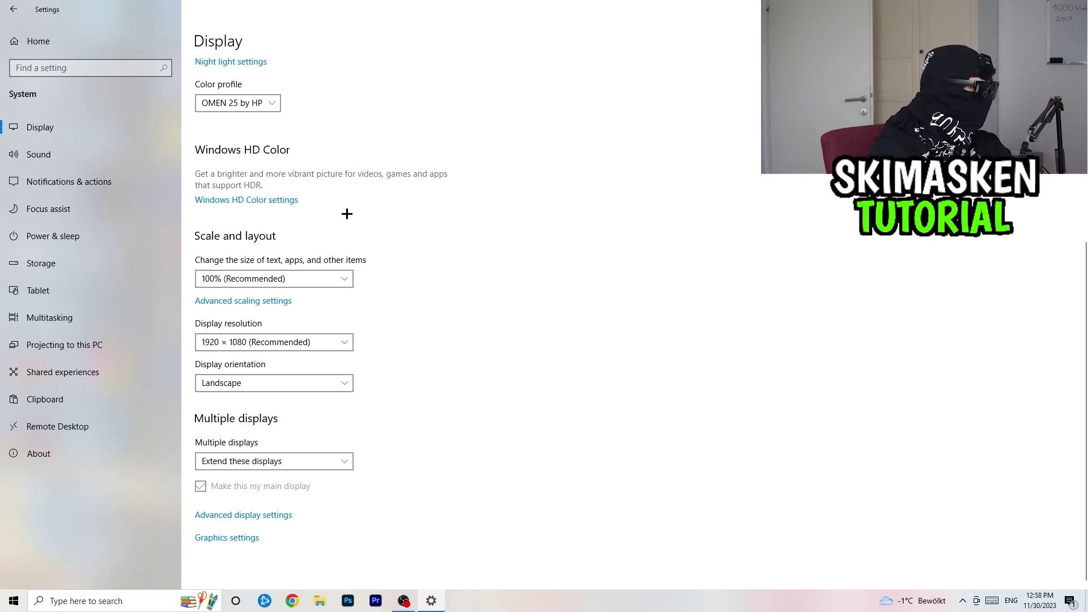
Open the additional power settings from Power & sleep, examine the available power plans, and close Power Options.
{"action": "left_click", "coordinate": [66, 235]}
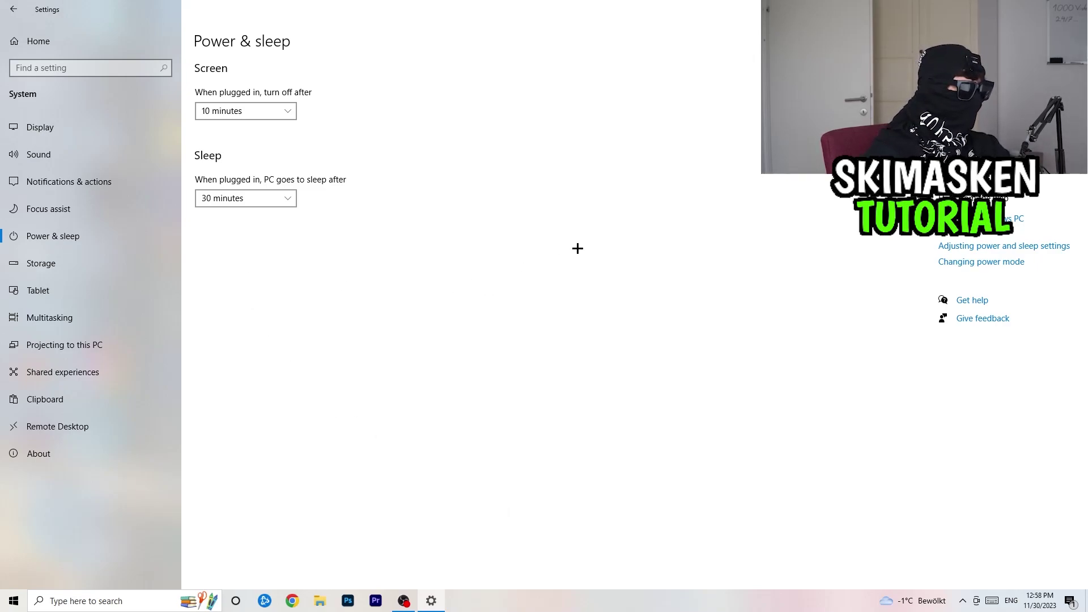
{"action": "left_click", "coordinate": [963, 199]}
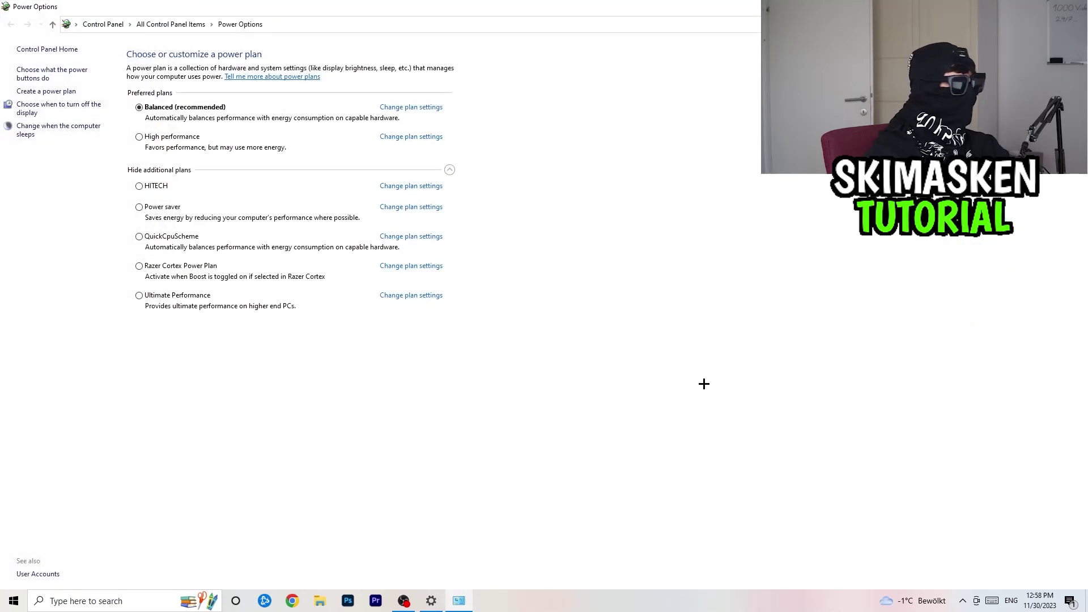
{"action": "left_click", "coordinate": [449, 171]}
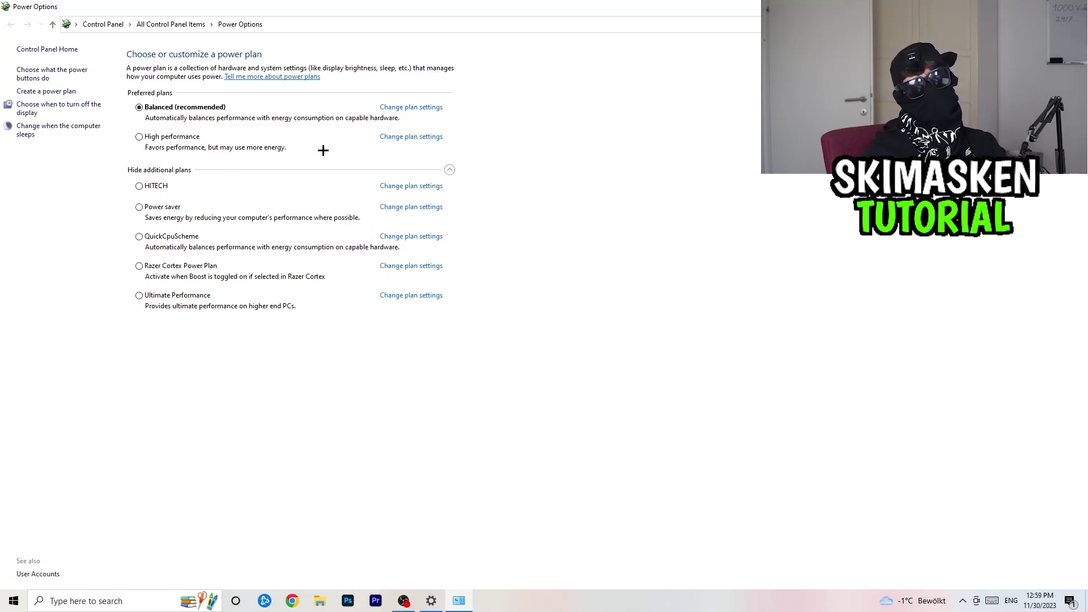
{"action": "key", "text": "alt+F4"}
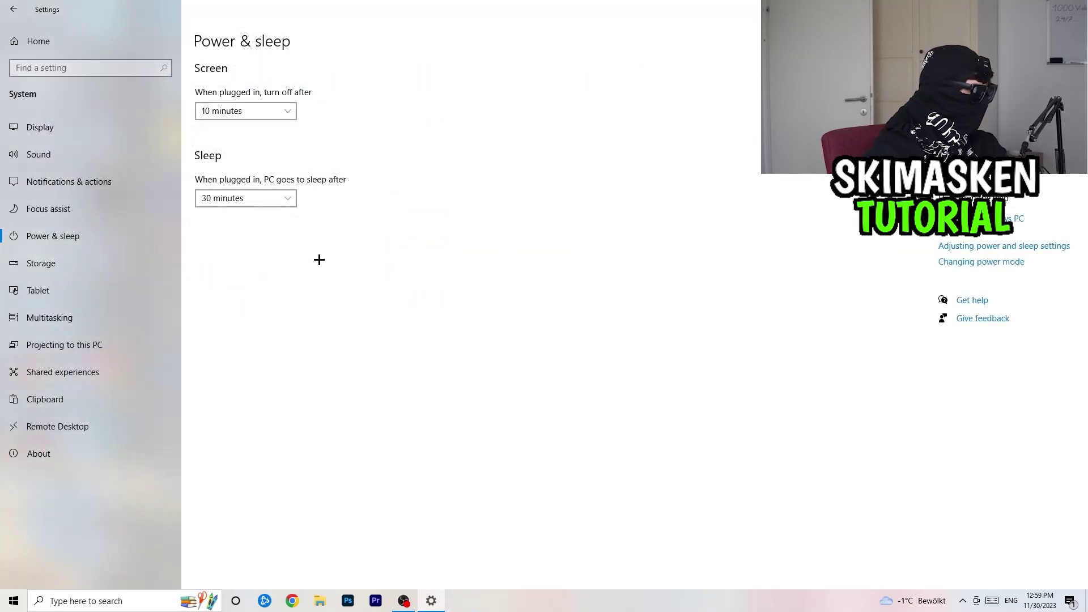
Open the Storage Sense configuration in the Storage settings and examine its recycle bin, Downloads folder and free-up-space options.
{"action": "left_click", "coordinate": [128, 263]}
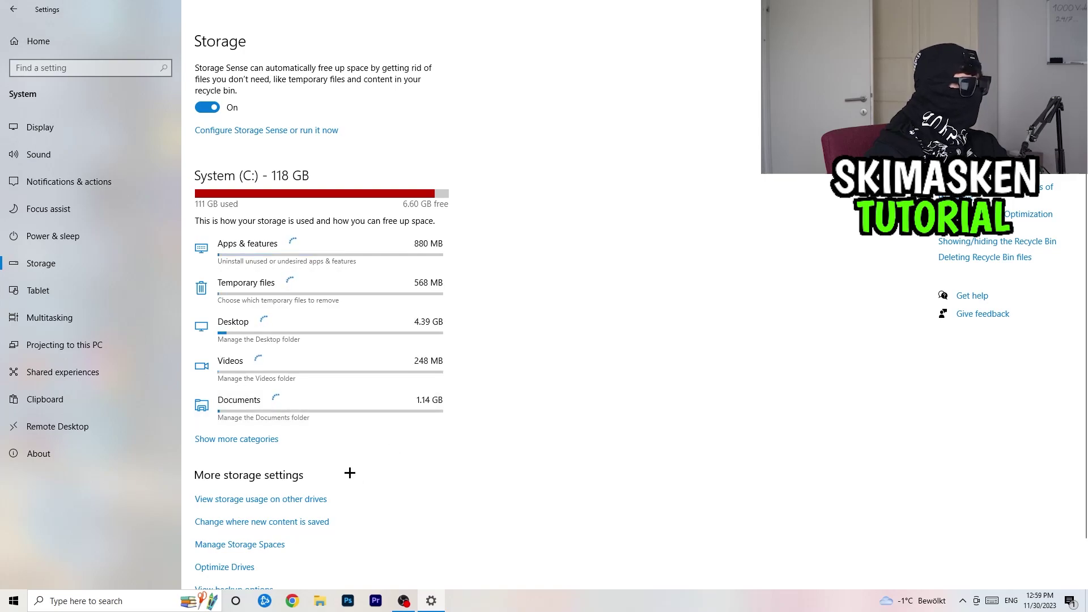
{"action": "left_click", "coordinate": [279, 132]}
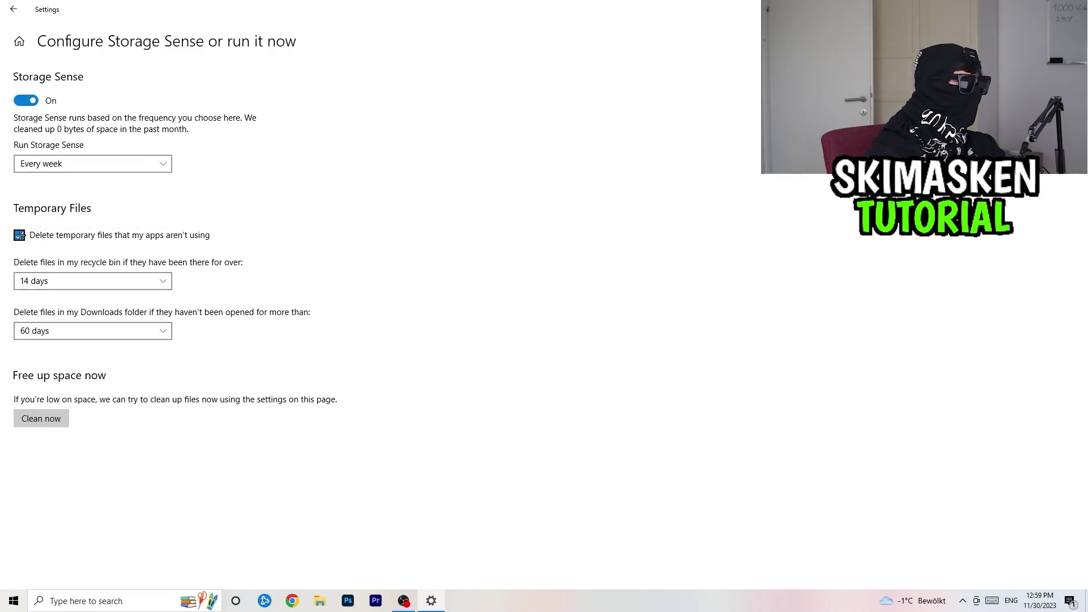
{"action": "left_click", "coordinate": [99, 281]}
{"action": "left_click", "coordinate": [98, 281]}
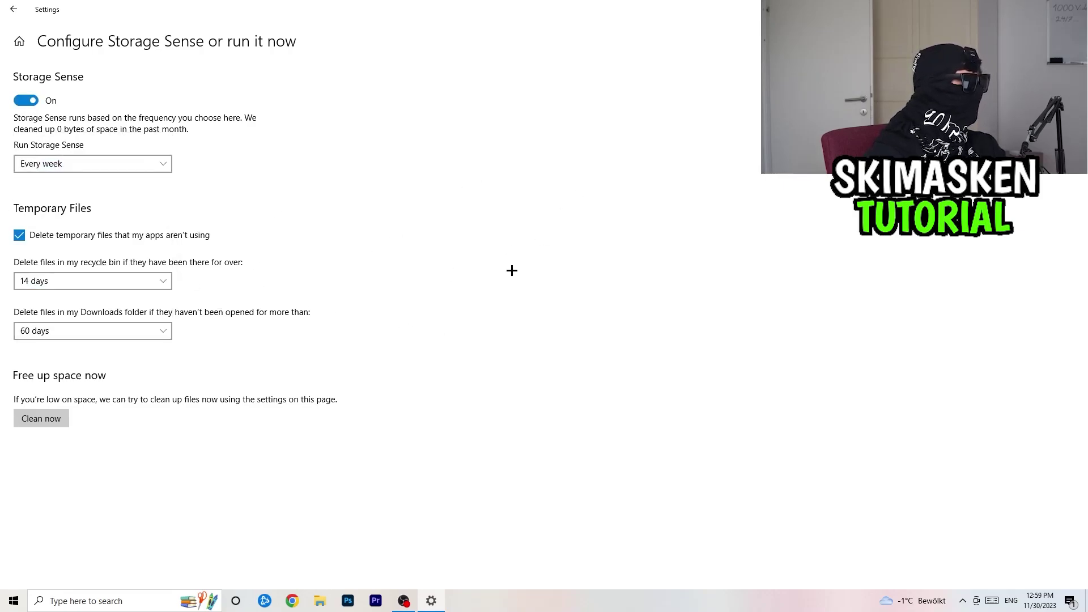
{"action": "double_click", "coordinate": [109, 333]}
{"action": "left_click", "coordinate": [69, 413]}
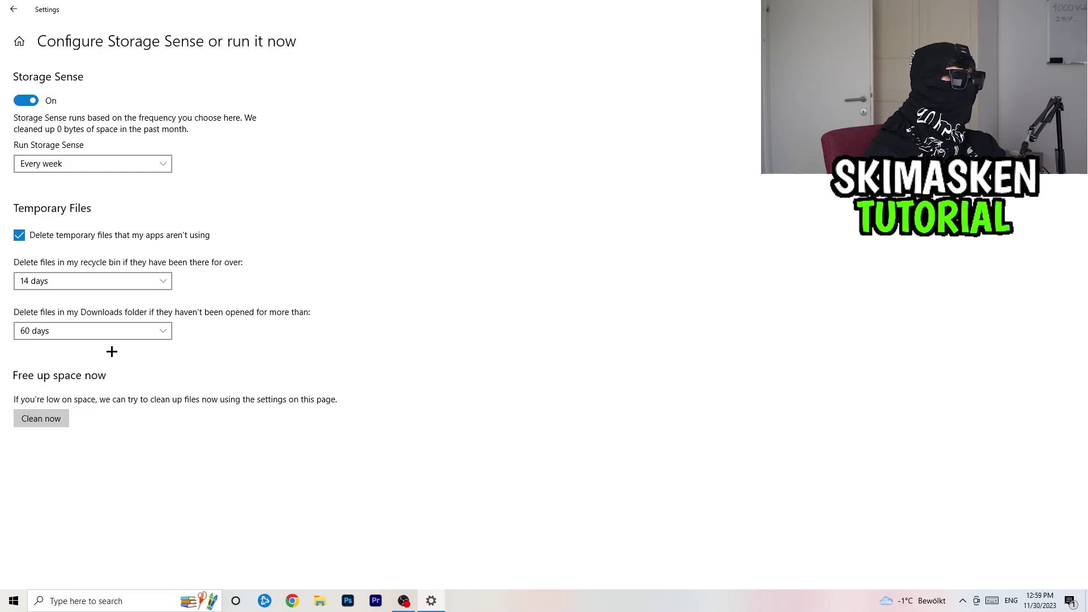
Return to the Settings home page, check the Windows Update status under Update & Security, and close Settings.
{"action": "left_click", "coordinate": [14, 12]}
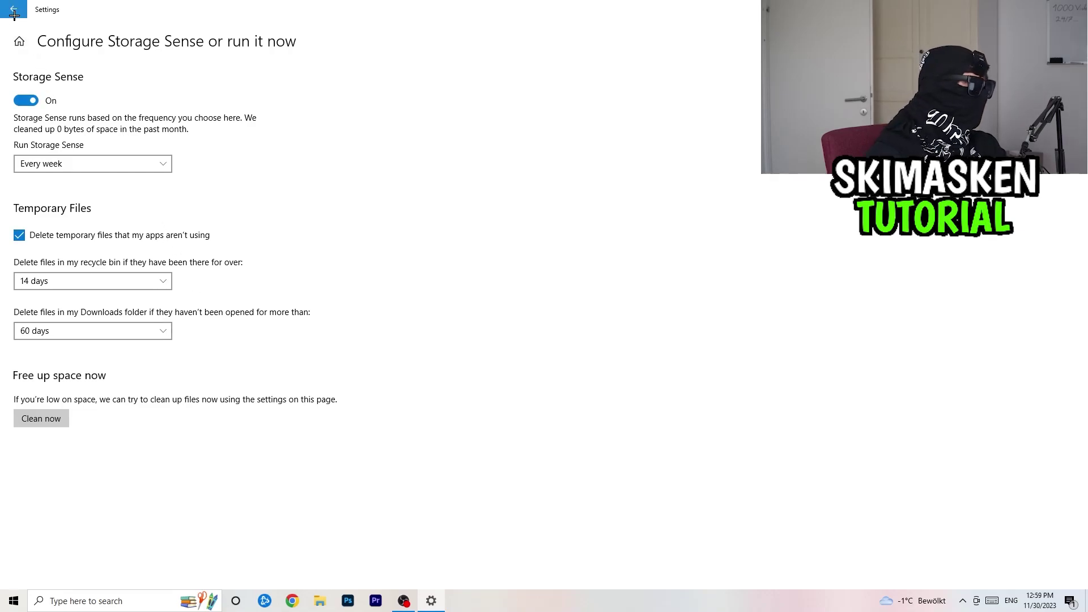
{"action": "left_click", "coordinate": [14, 13]}
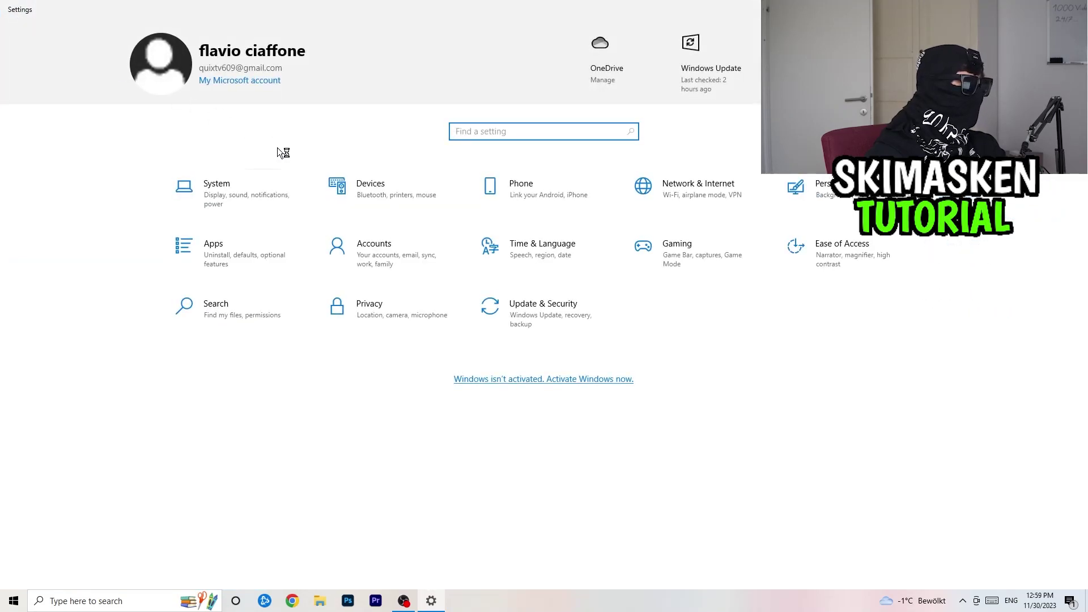
{"action": "left_click", "coordinate": [538, 305]}
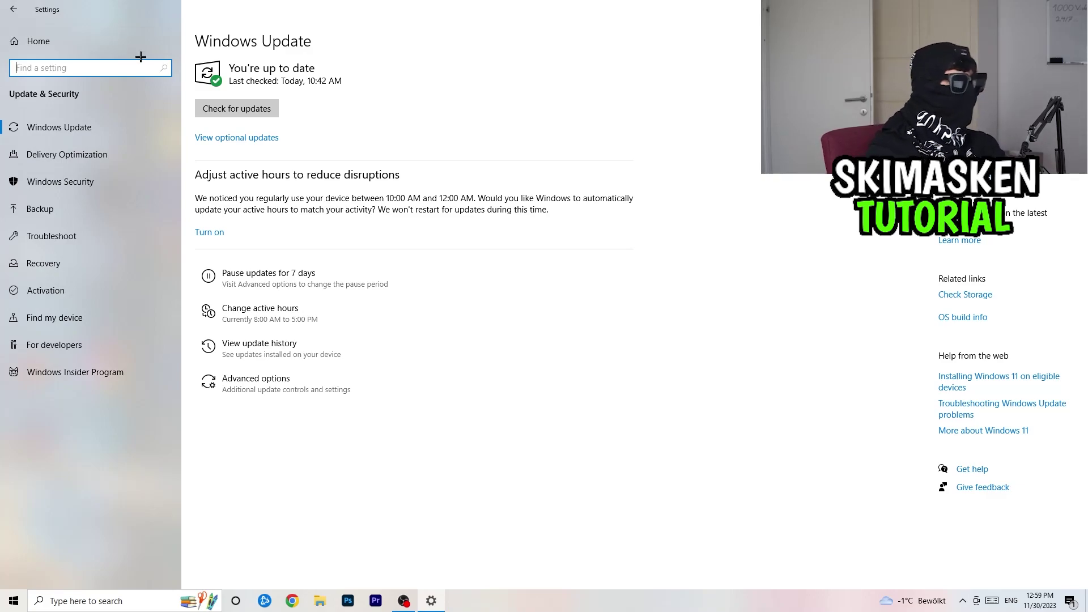
{"action": "key", "text": "alt+F4"}
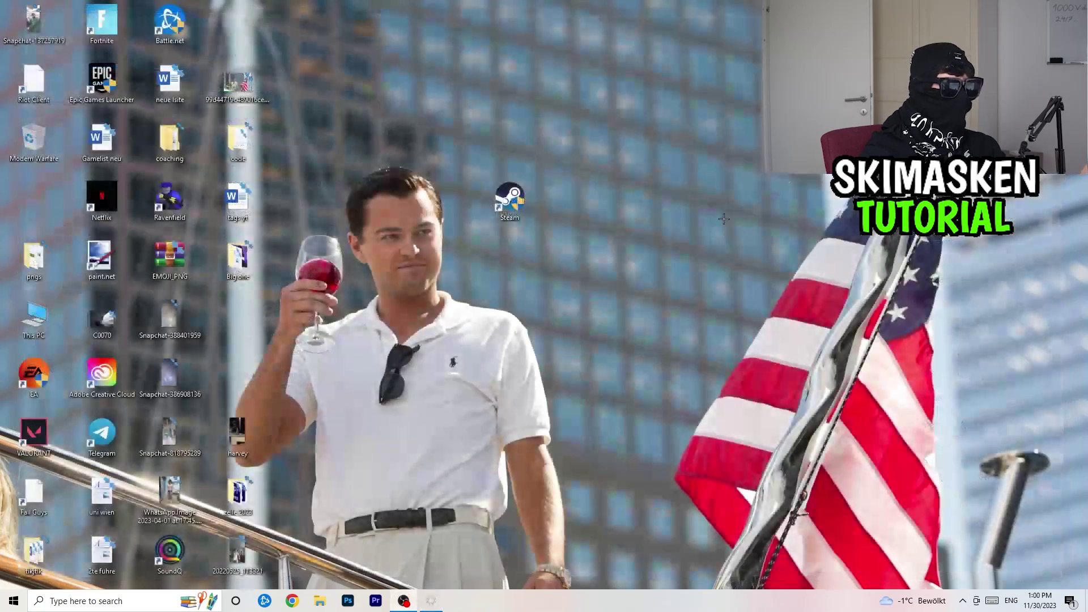